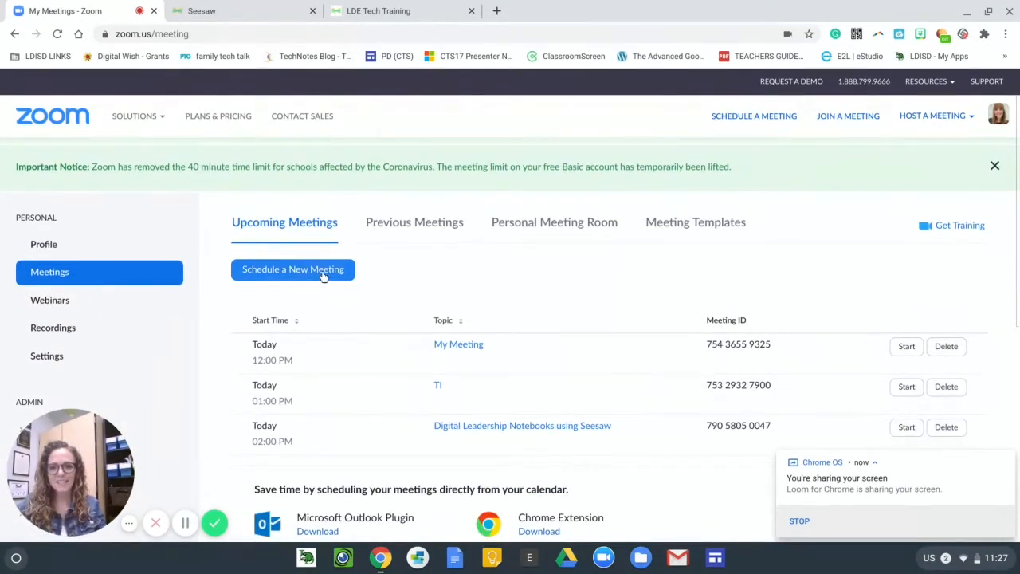
# - Schedule a new meeting, going through its date, security, video and meeting options, and save it with the default settings
pyautogui.click(324, 275)
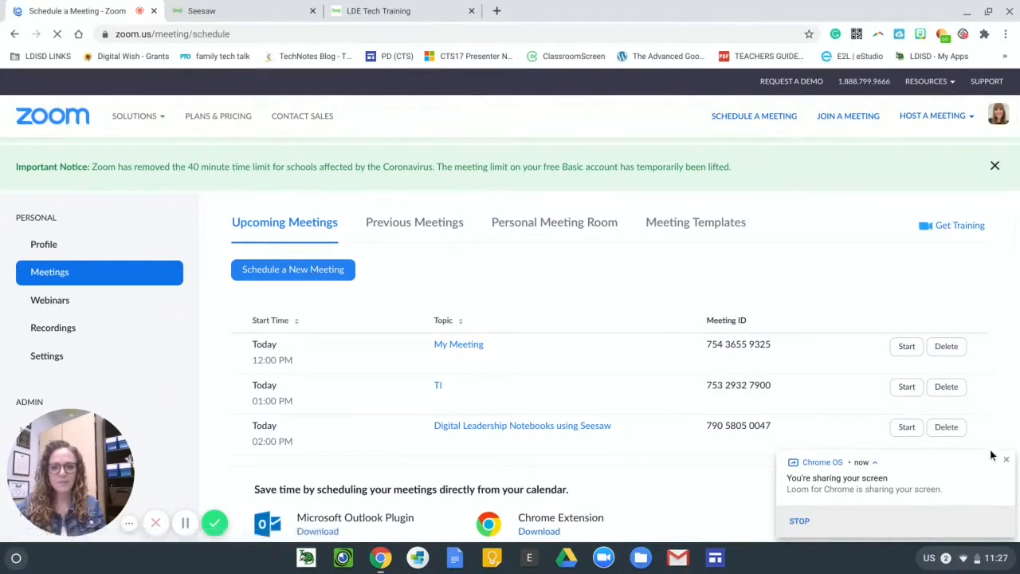
pyautogui.click(1006, 460)
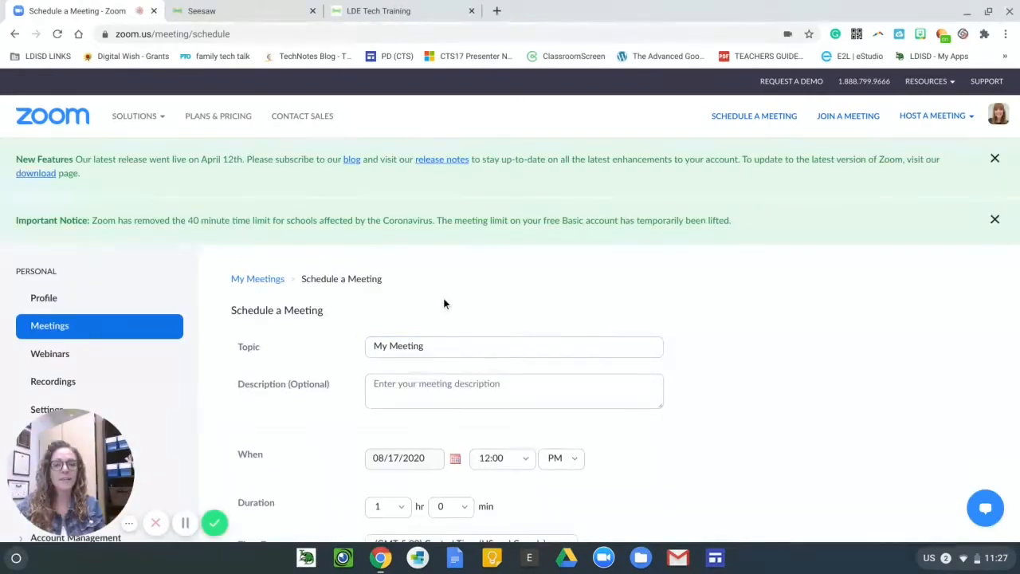
pyautogui.scroll(-2, 444, 302)
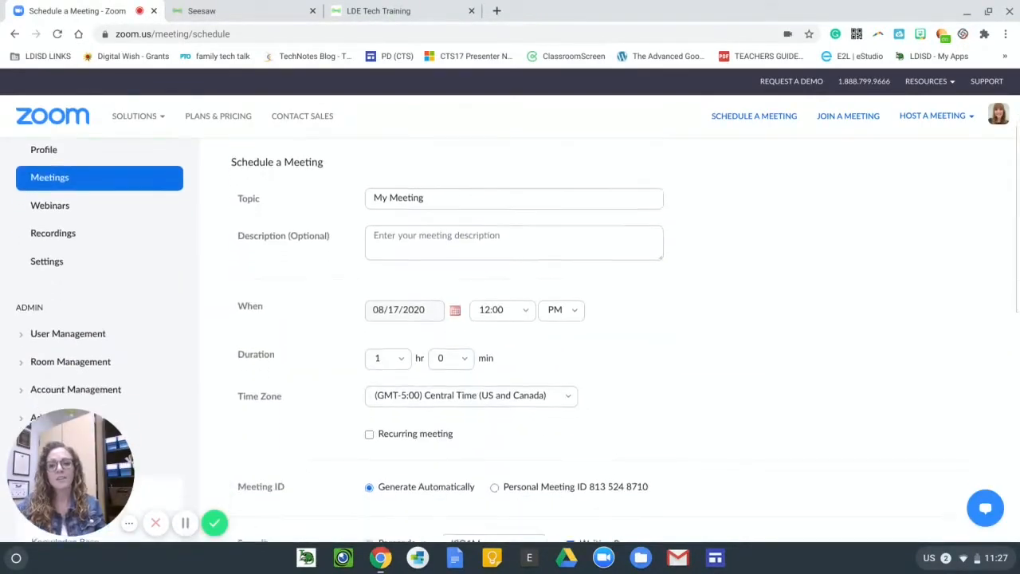
pyautogui.scroll(-1, 518, 339)
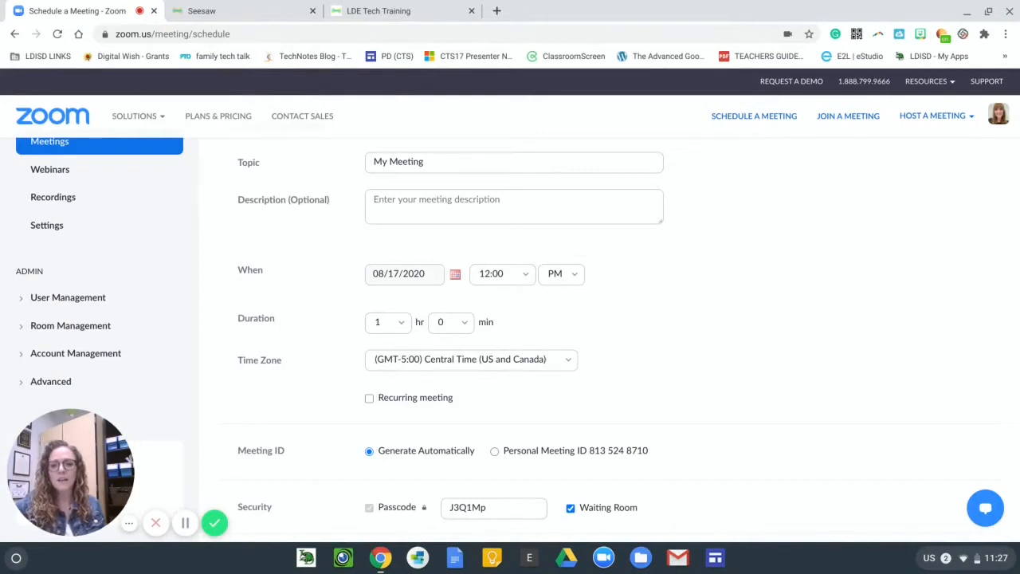
pyautogui.scroll(-3, 518, 335)
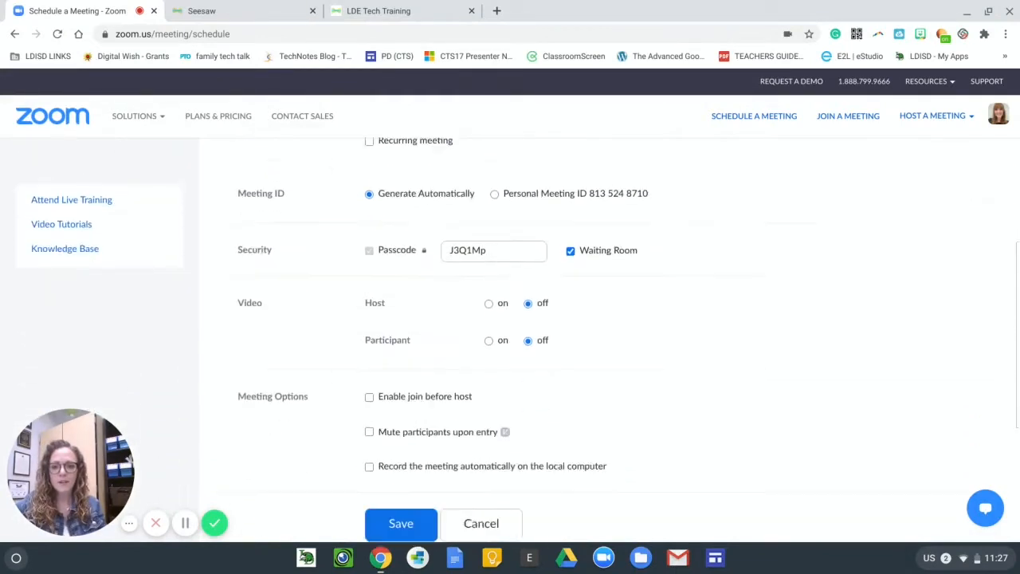
pyautogui.scroll(-2, 518, 334)
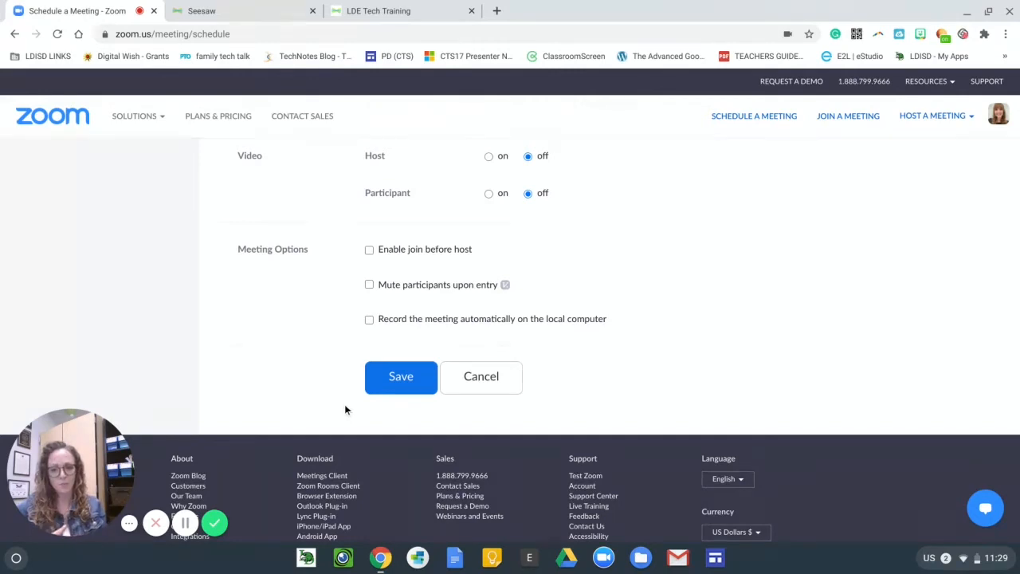
pyautogui.click(400, 378)
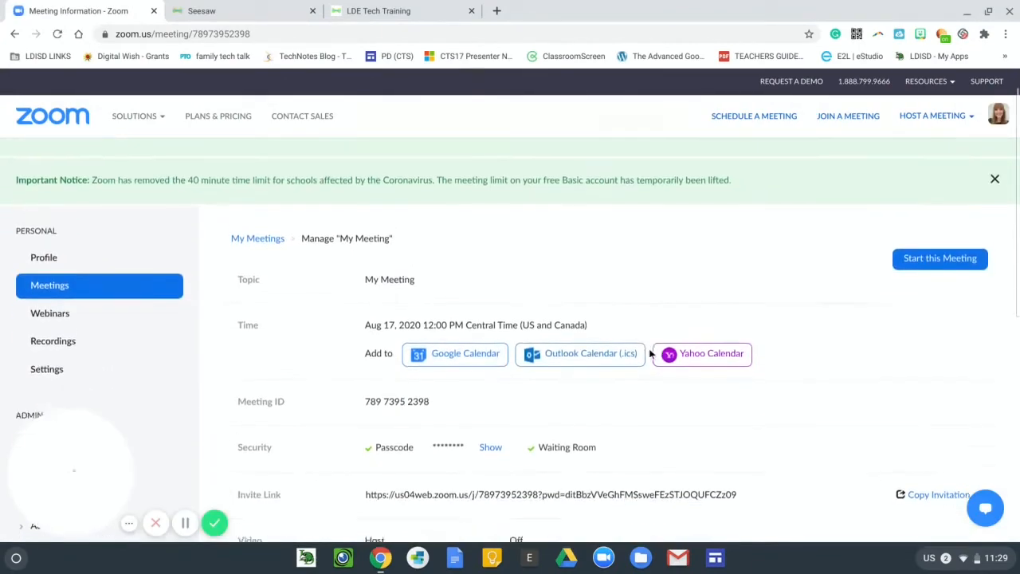
# - Copy the full invite link from the saved meeting's details
pyautogui.scroll(-3, 648, 352)
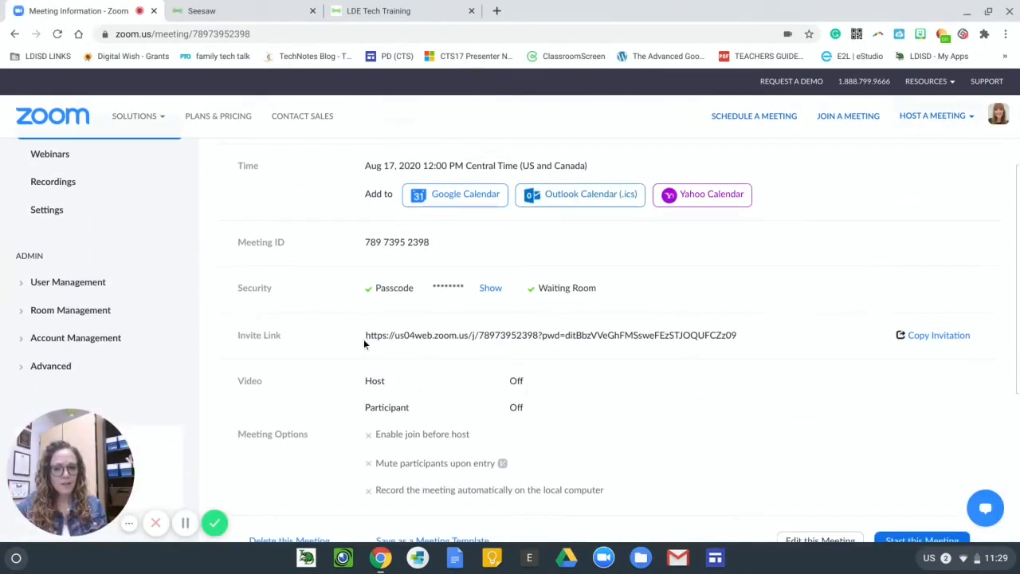
pyautogui.moveTo(365, 338); pyautogui.dragTo(730, 335)
pyautogui.click(739, 335)
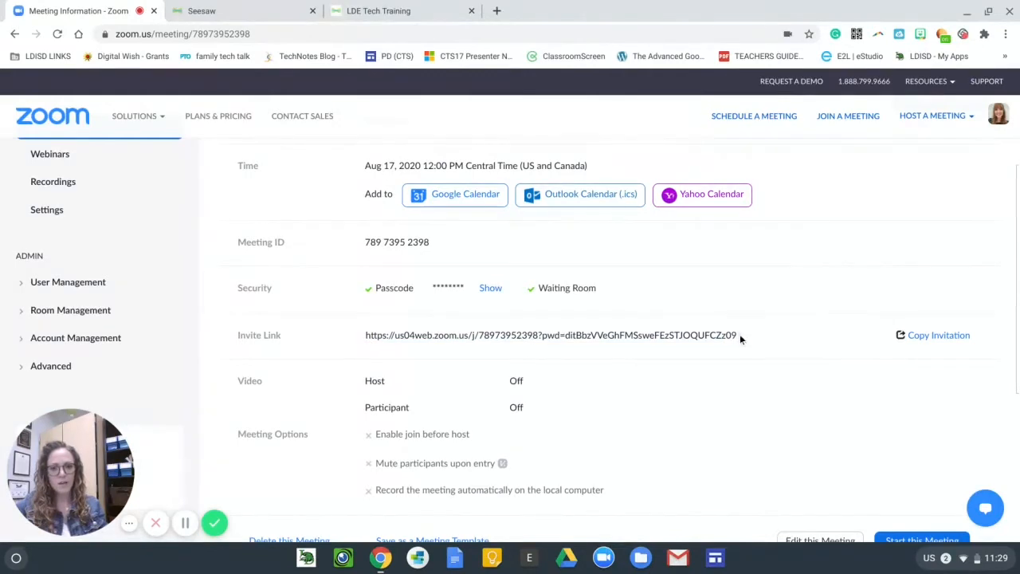
pyautogui.tripleClick(738, 335)
pyautogui.hotkey('ctrl', 'c')
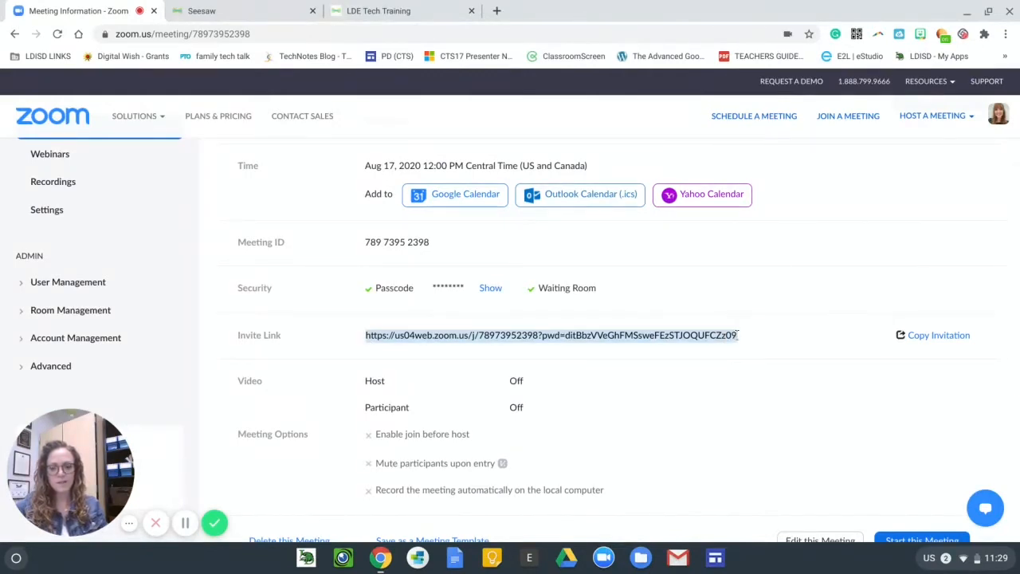
pyautogui.click(812, 355)
# - Switch to Seesaw and start a new announcement from the LDE Tech Training class journal
pyautogui.click(248, 6)
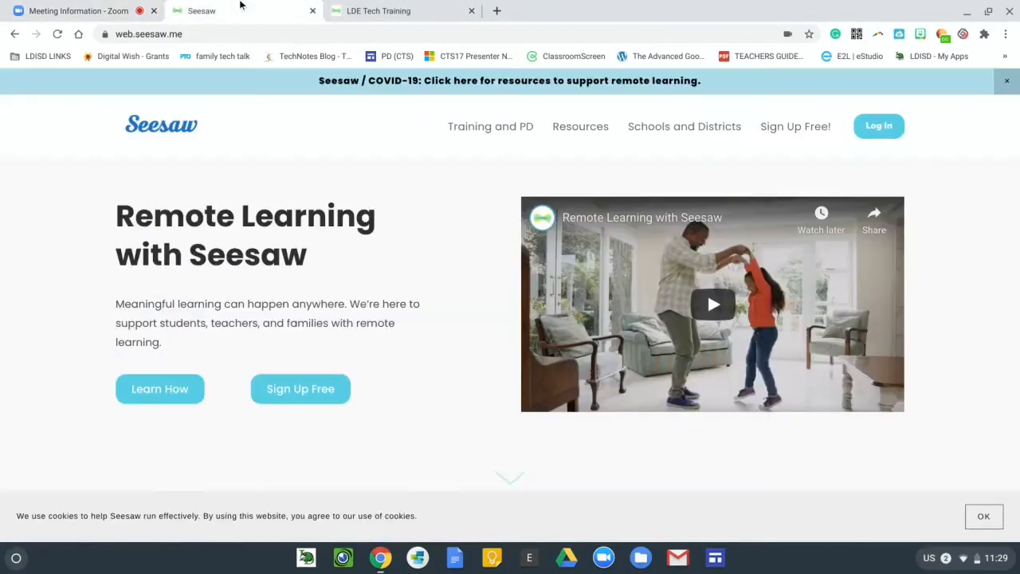
pyautogui.click(338, 8)
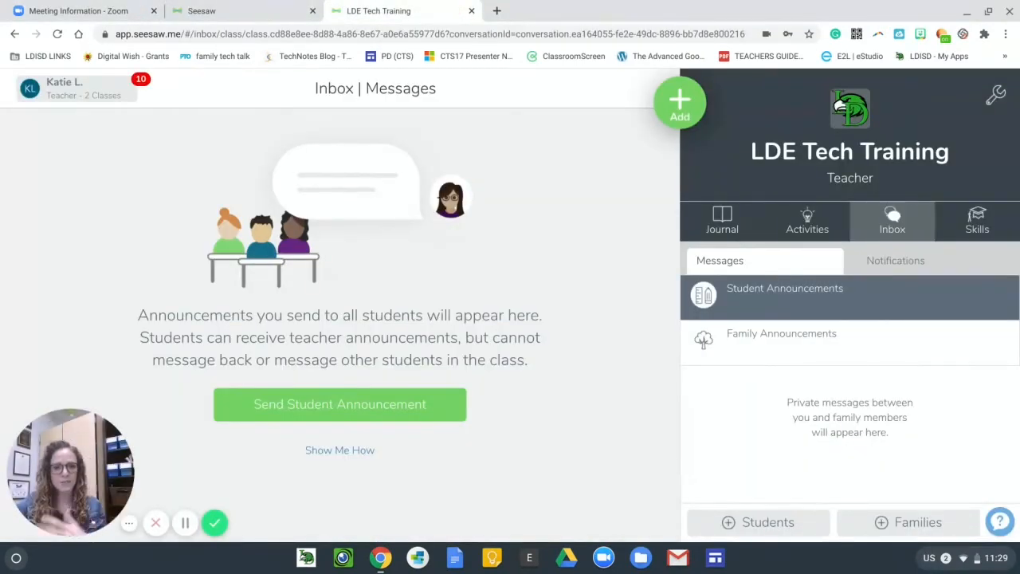
pyautogui.click(738, 229)
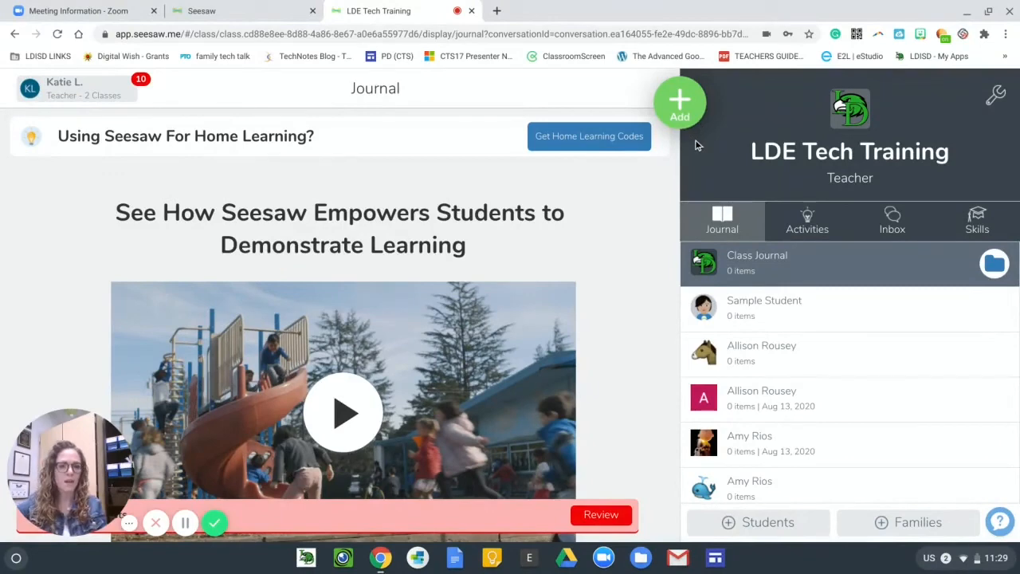
pyautogui.click(686, 91)
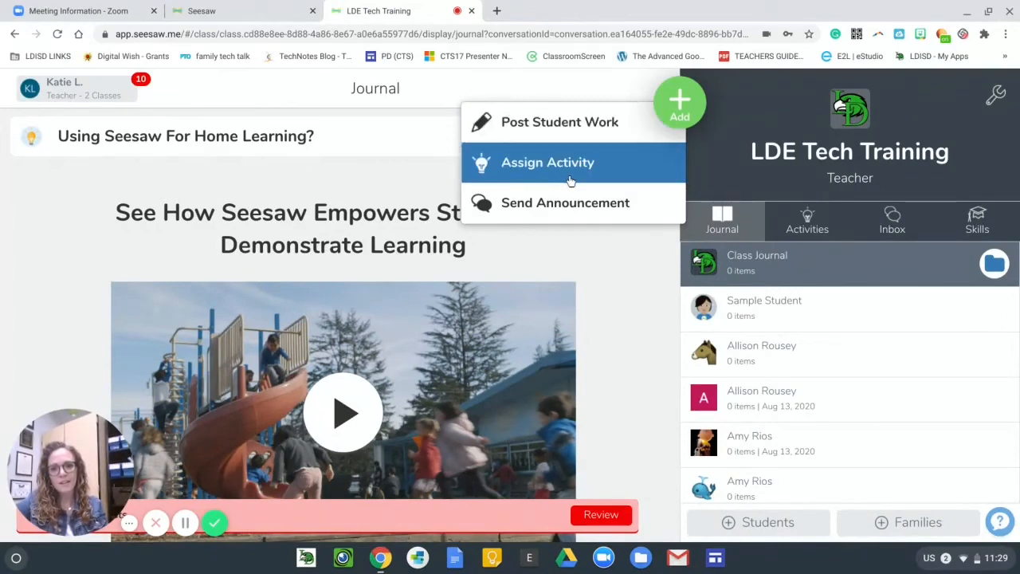
pyautogui.click(562, 209)
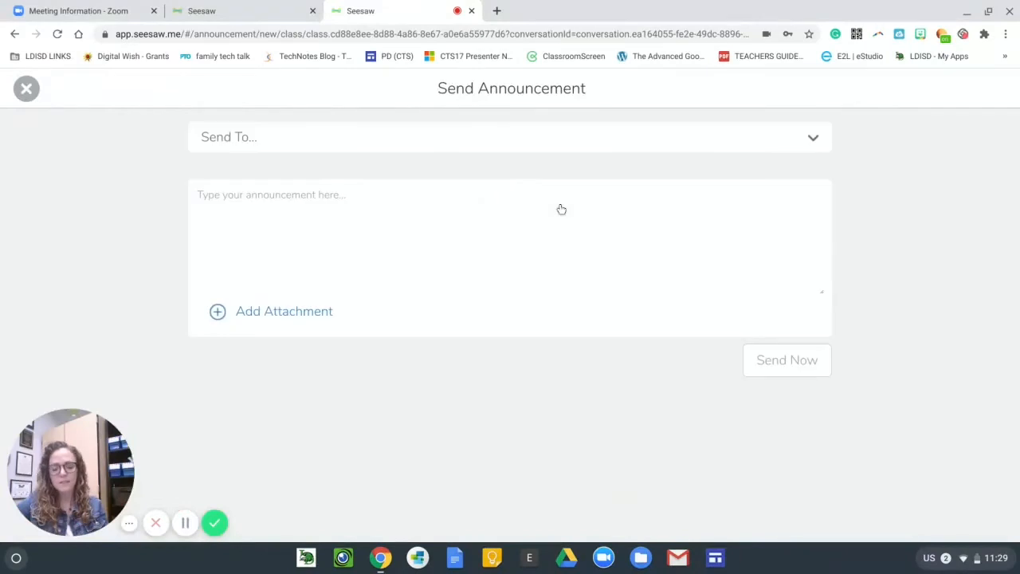
# - Address the announcement to All Students and paste the Zoom invite link as its message
pyautogui.click(264, 149)
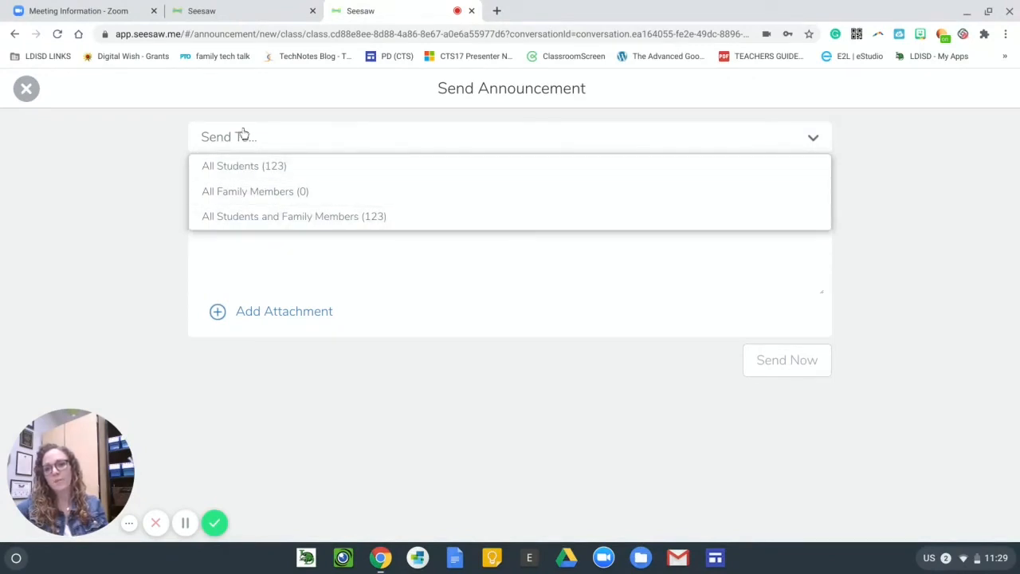
pyautogui.click(249, 165)
pyautogui.click(262, 211)
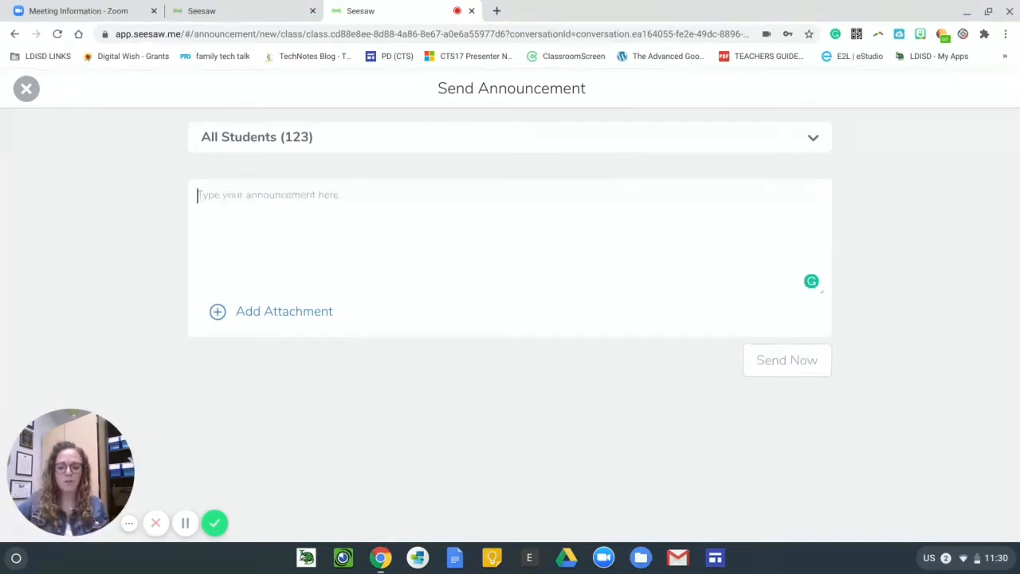
pyautogui.hotkey('ctrl', 'v')
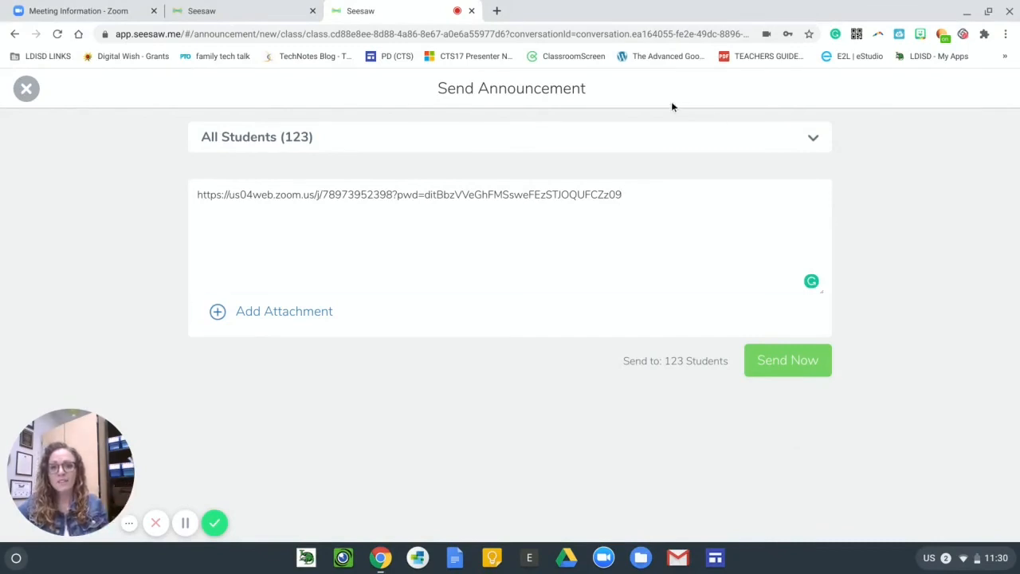
pyautogui.click(668, 136)
pyautogui.click(668, 136)
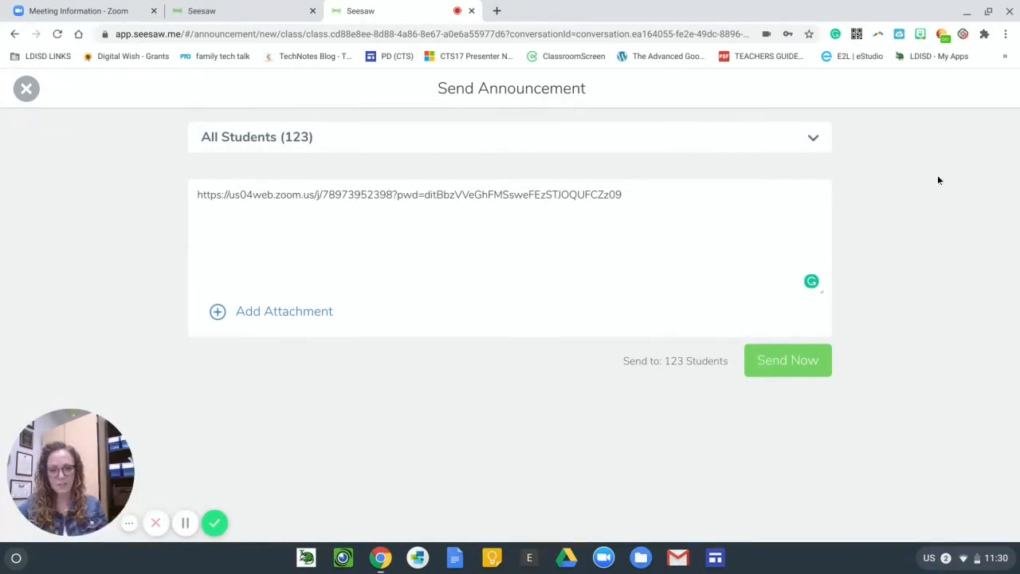
# - Close the announcement draft without sending it and return to the class journal
pyautogui.click(29, 87)
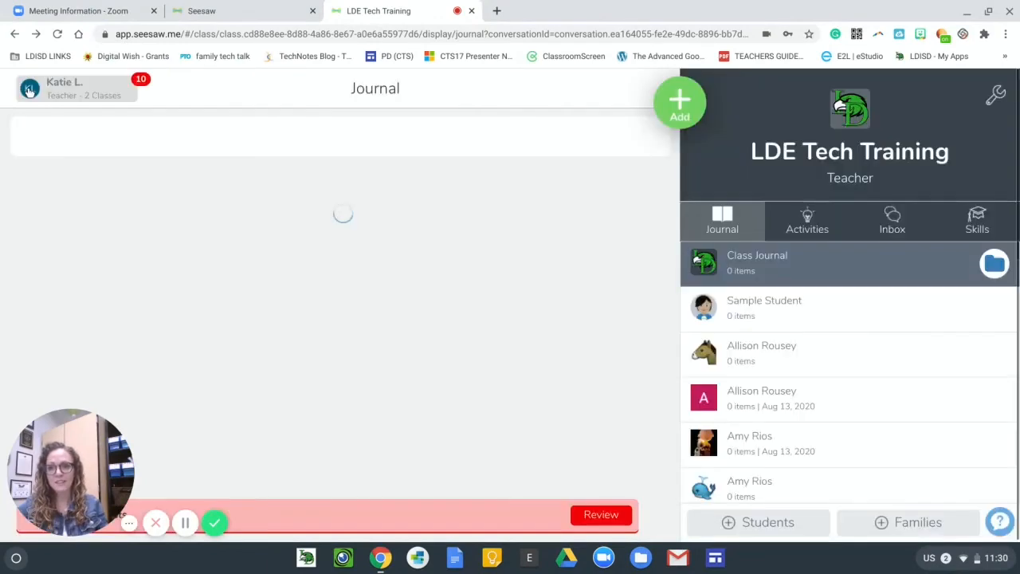
pyautogui.click(29, 87)
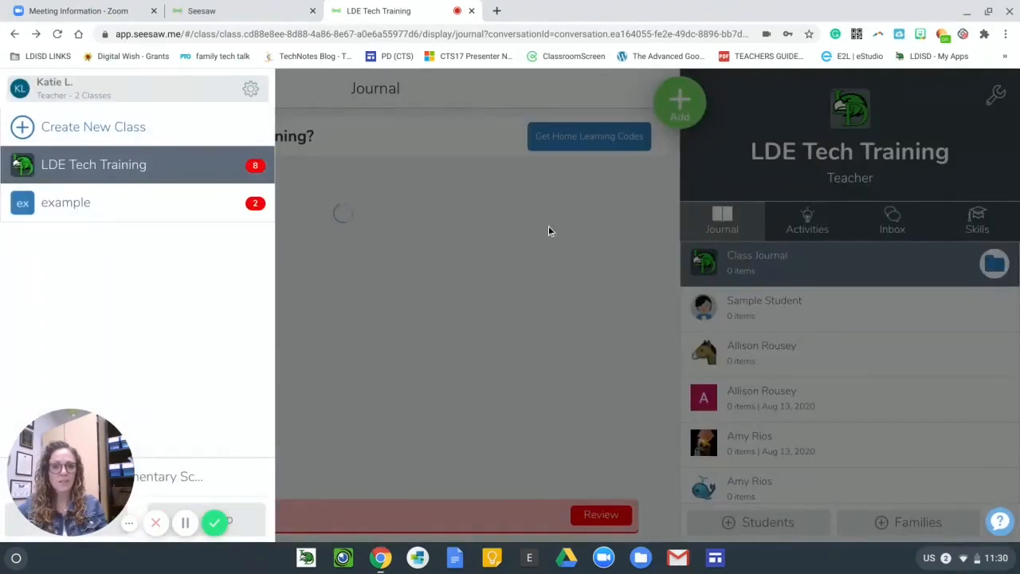
pyautogui.click(574, 278)
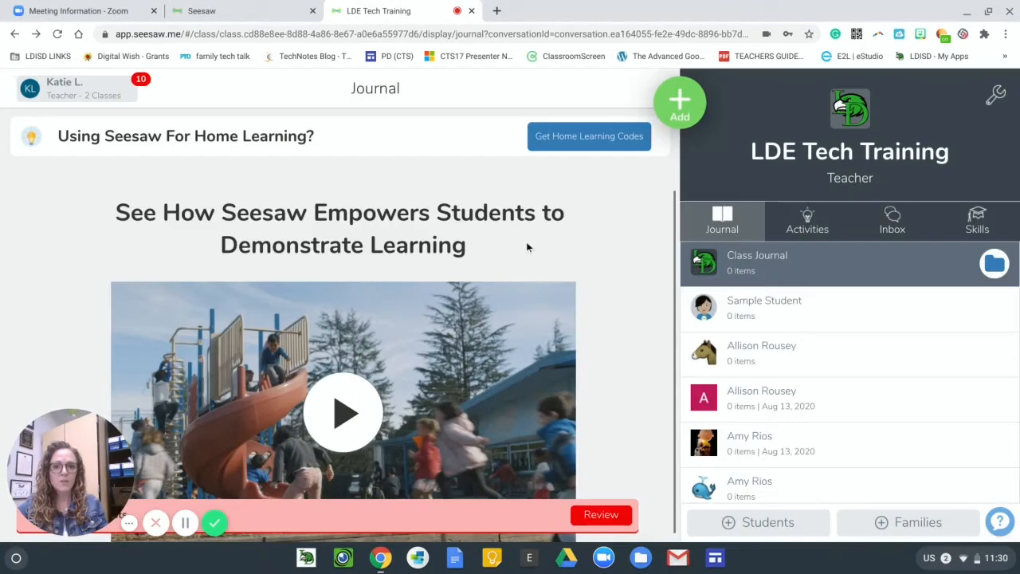
# - Open a blank student announcement from the class inbox and close it without sending
pyautogui.click(892, 217)
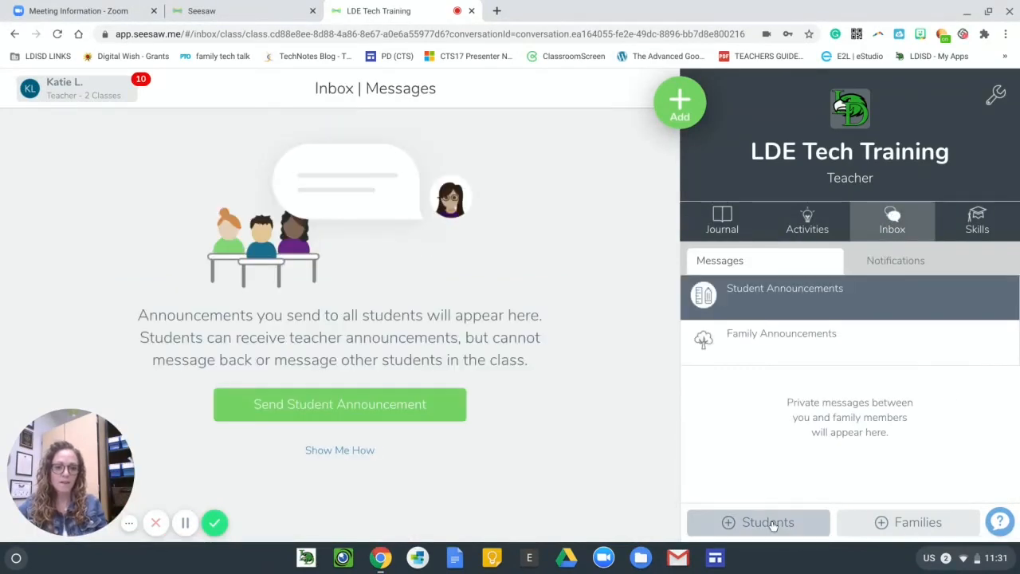
pyautogui.click(406, 407)
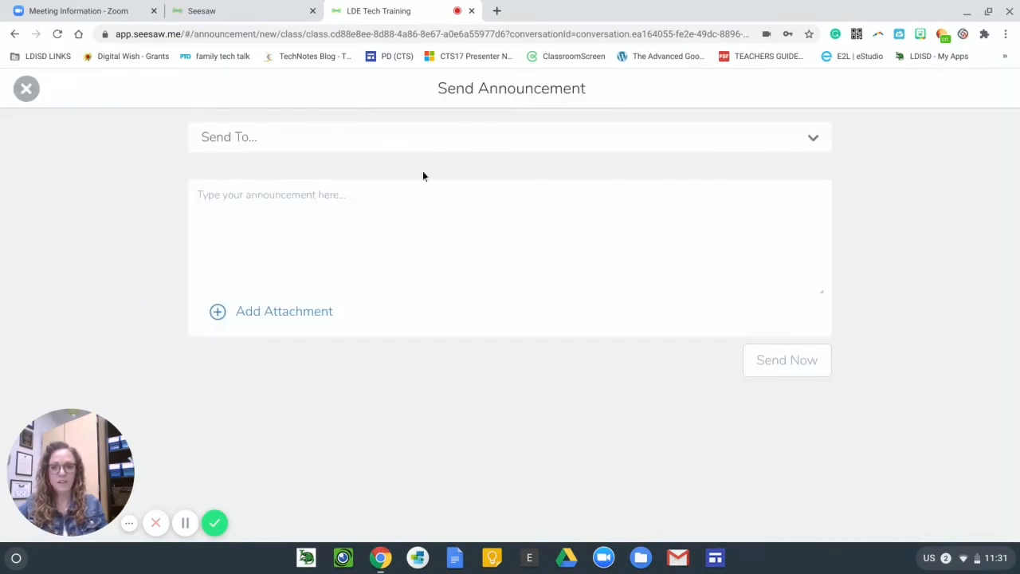
pyautogui.click(24, 90)
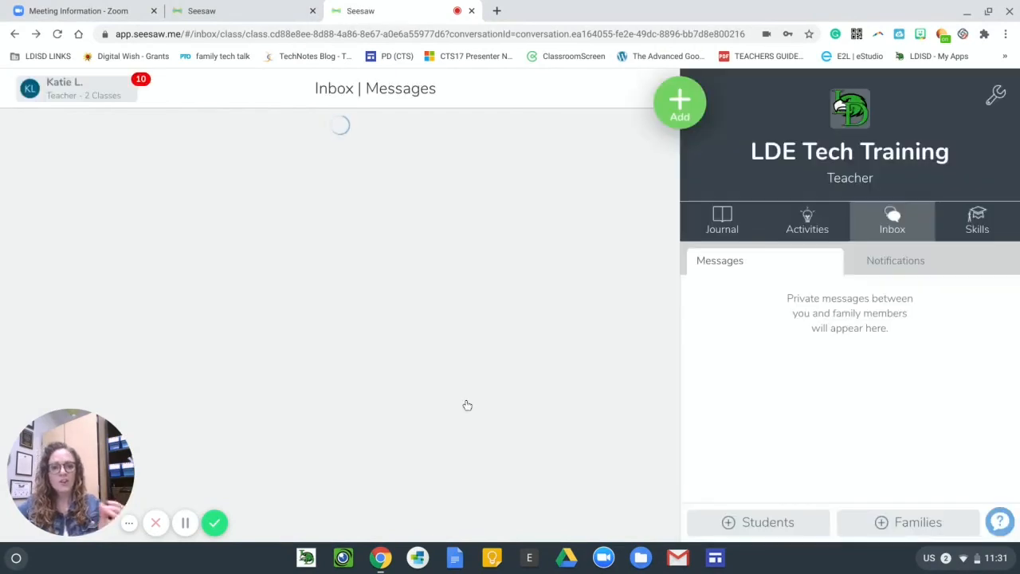